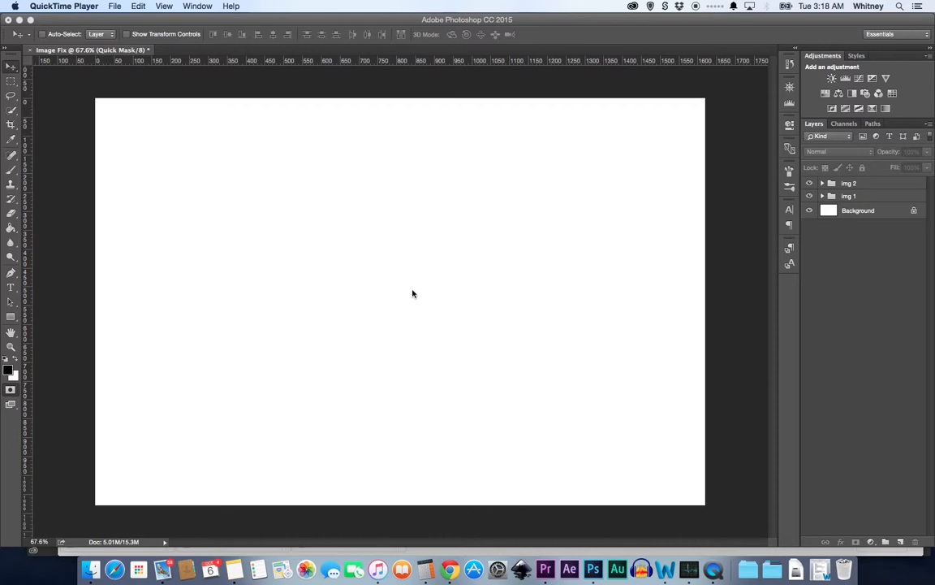
left_click(114, 6)
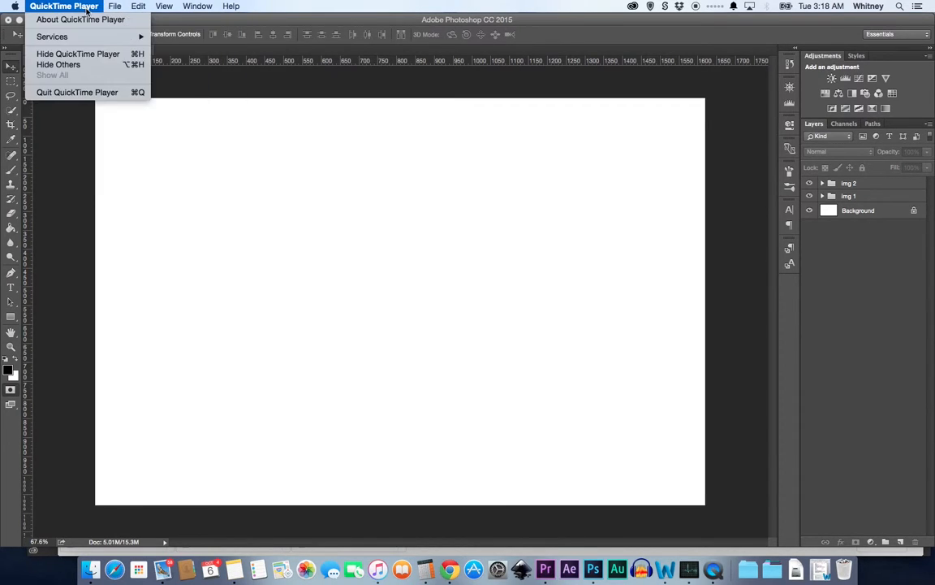
left_click(112, 6)
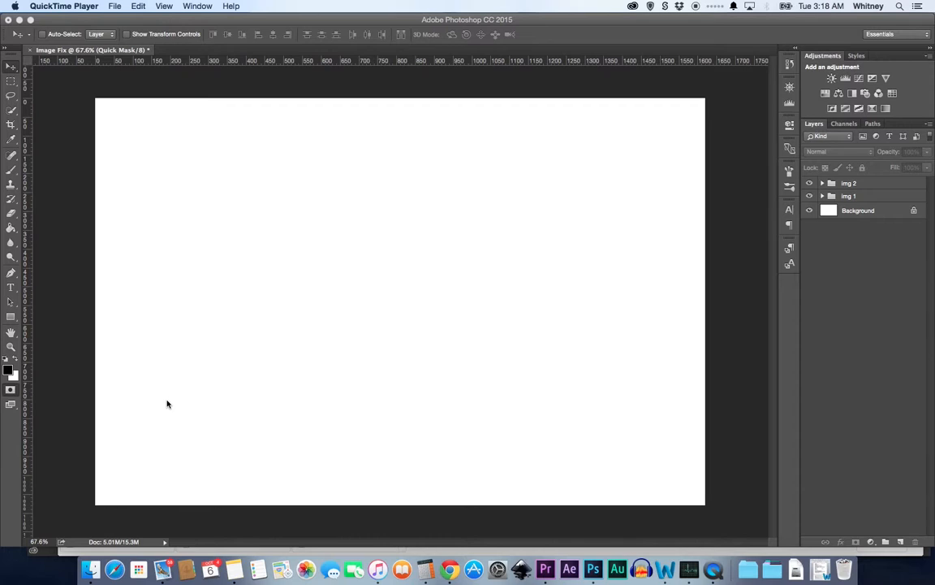
- Switch to Photoshop, then embed Korita, Istra 087.jpg scaled up proportionally to about 38% so it covers the canvas
left_click(592, 569)
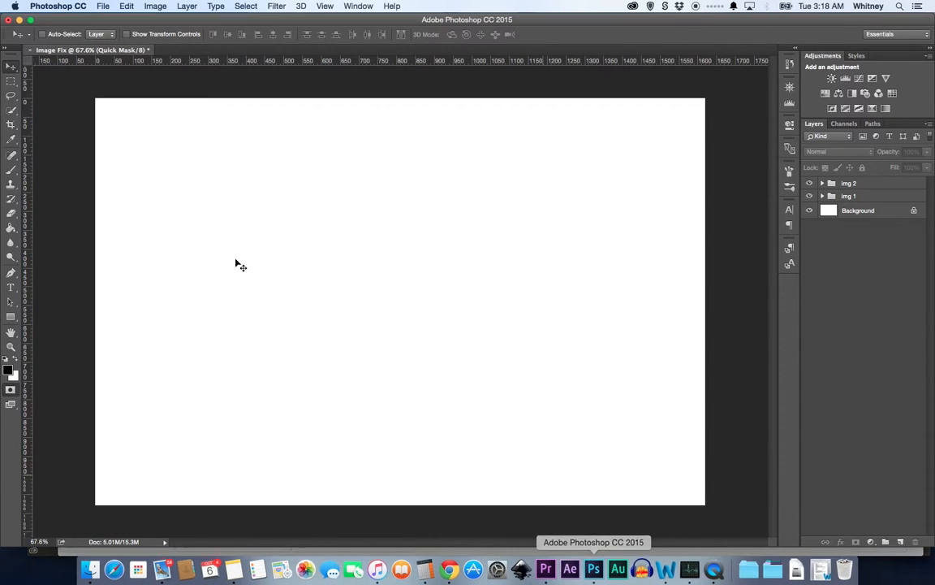
left_click(103, 7)
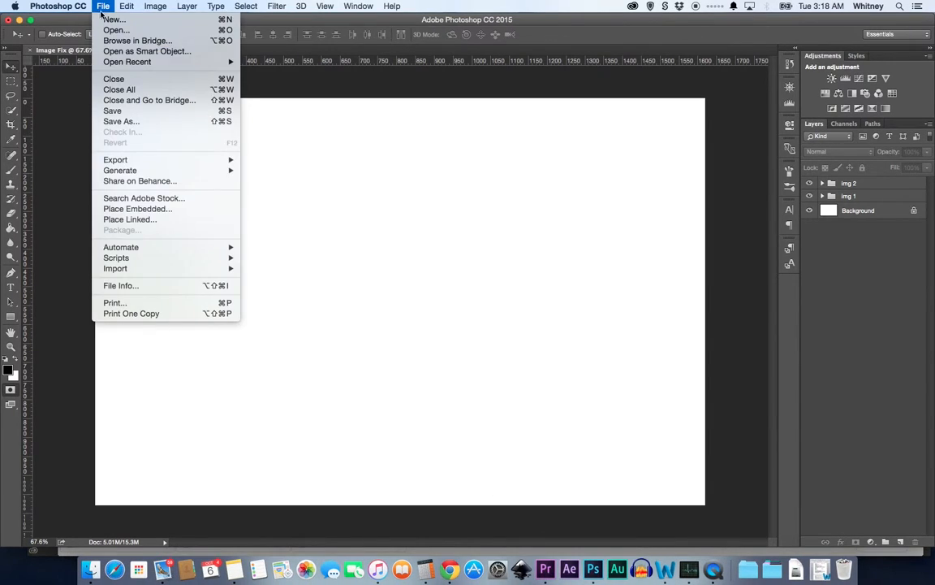
left_click(148, 209)
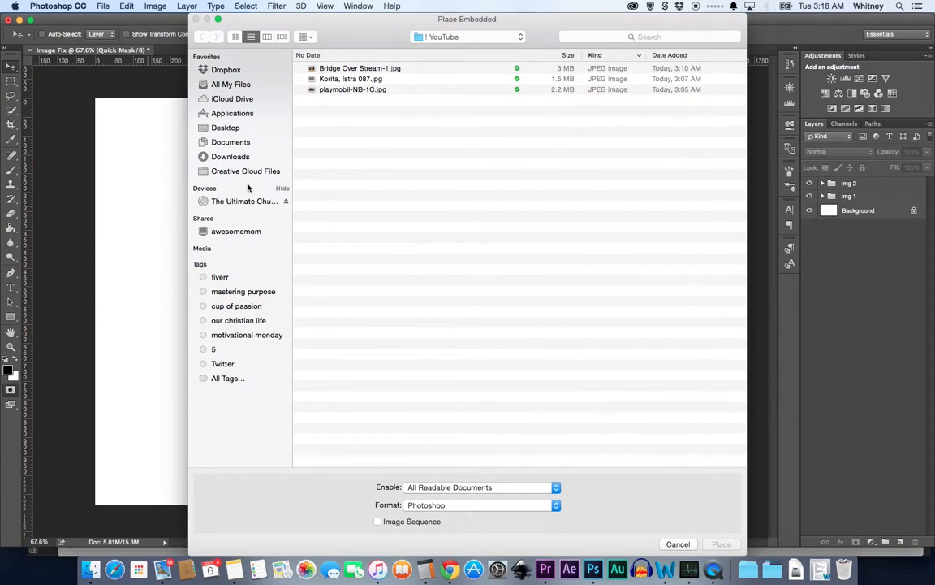
left_click(354, 79)
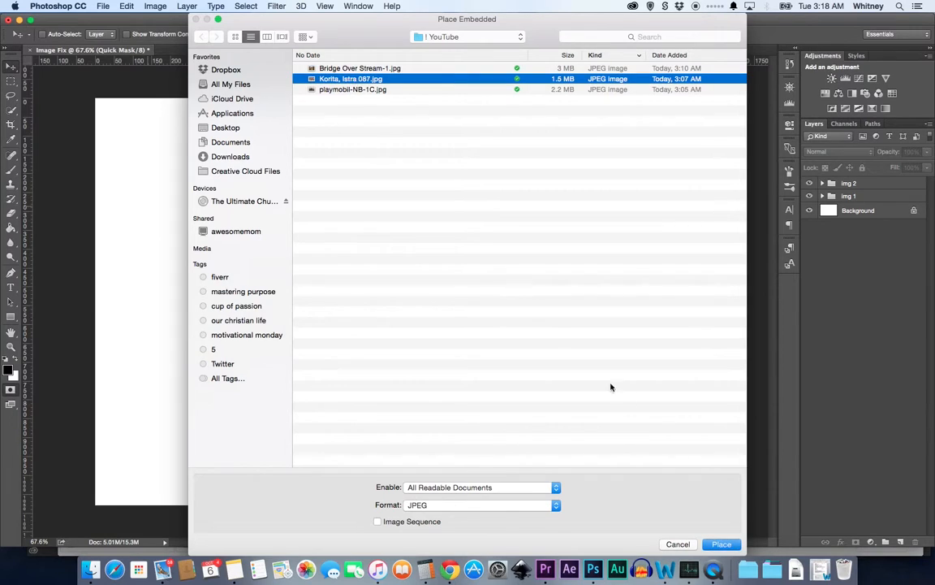
left_click(722, 545)
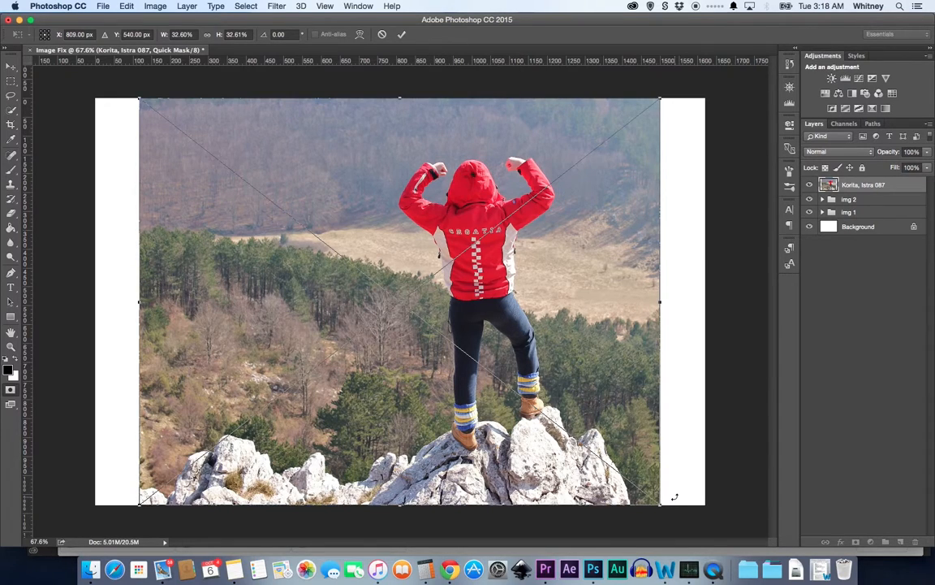
left_click_drag(659, 505, 705, 536)
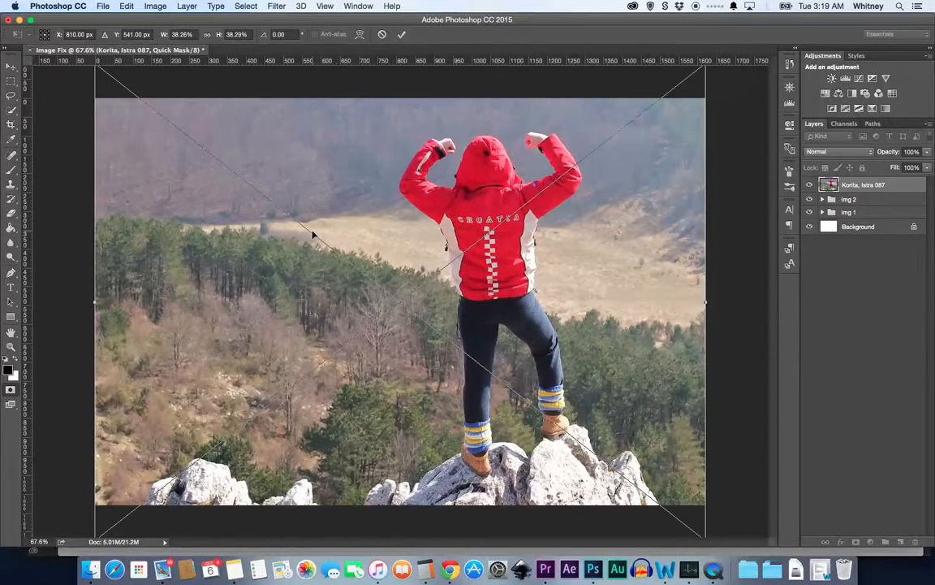
key("Return")
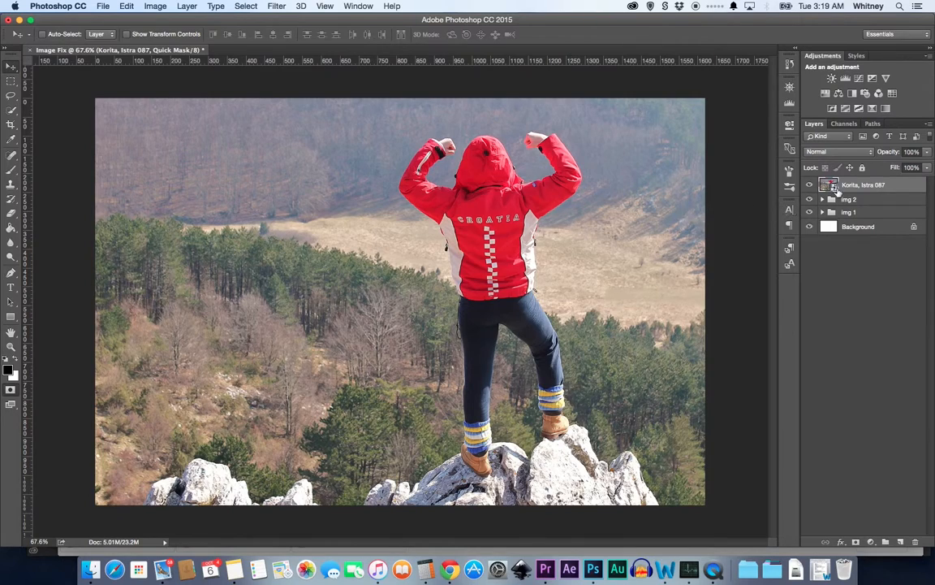
- Add a Levels adjustment clipped to the Korita photo, with input black level 54 and input white level 208
left_click(870, 542)
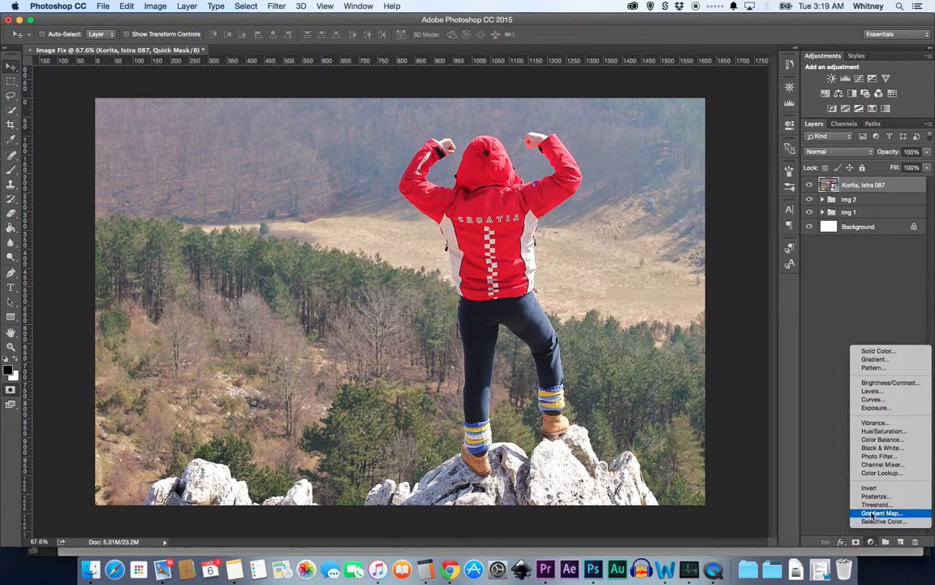
left_click(874, 394)
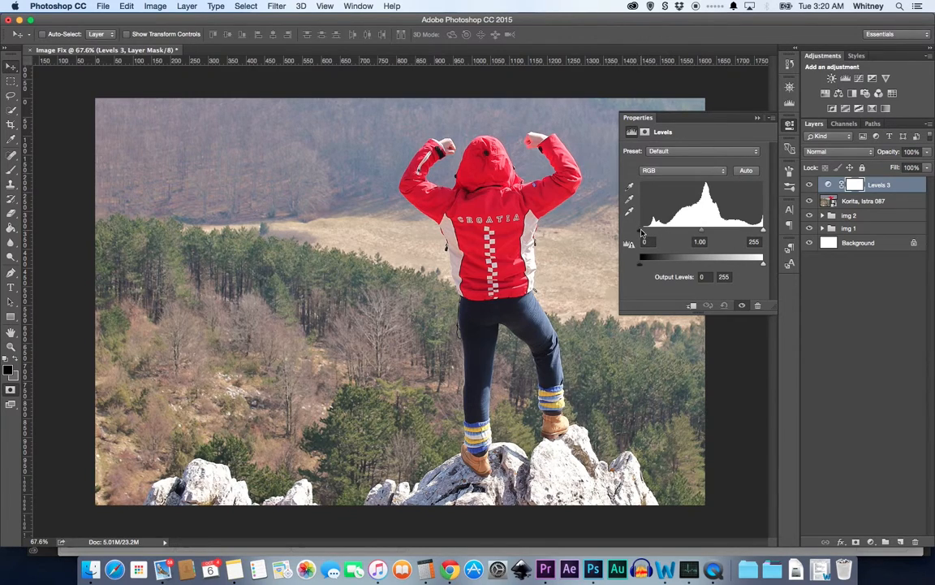
left_click_drag(641, 233, 666, 233)
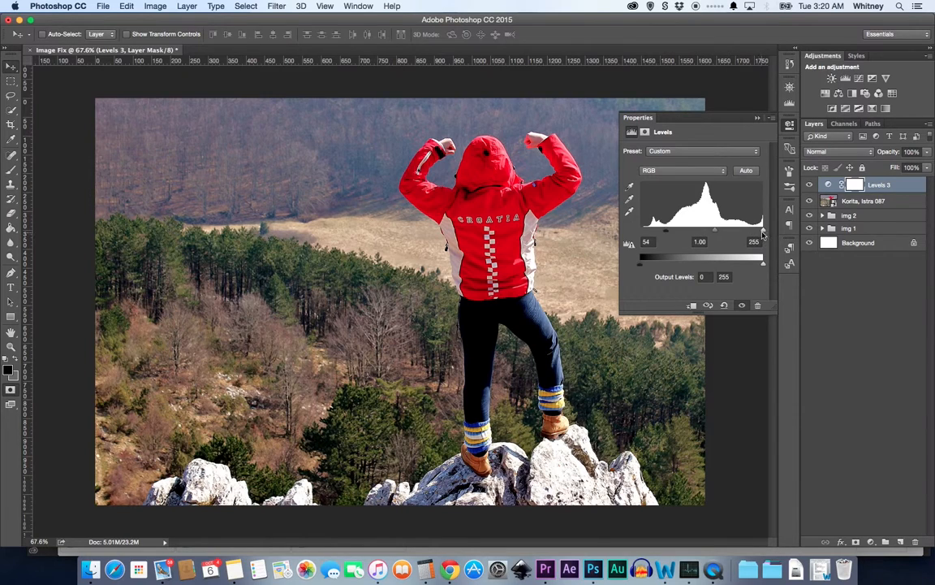
left_click_drag(762, 234, 741, 233)
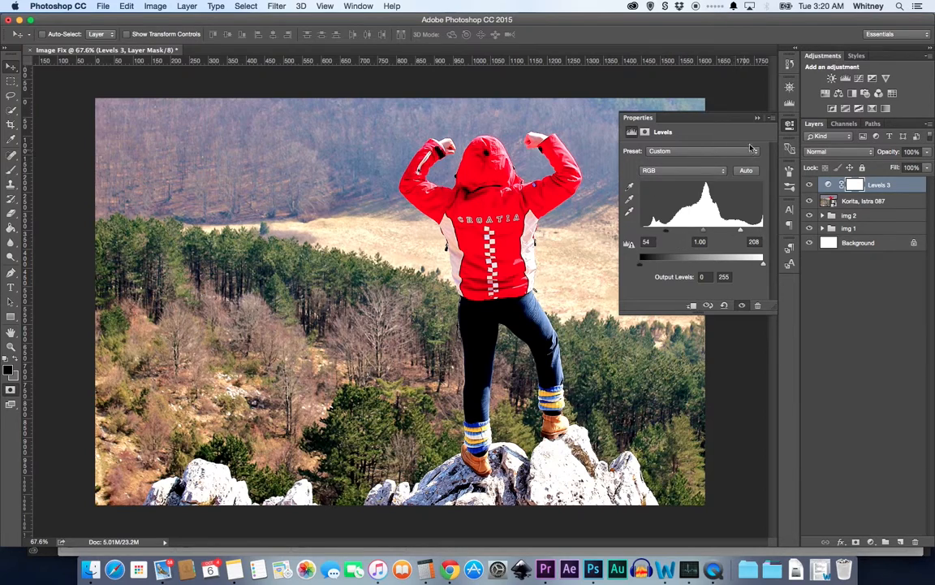
left_click(757, 117)
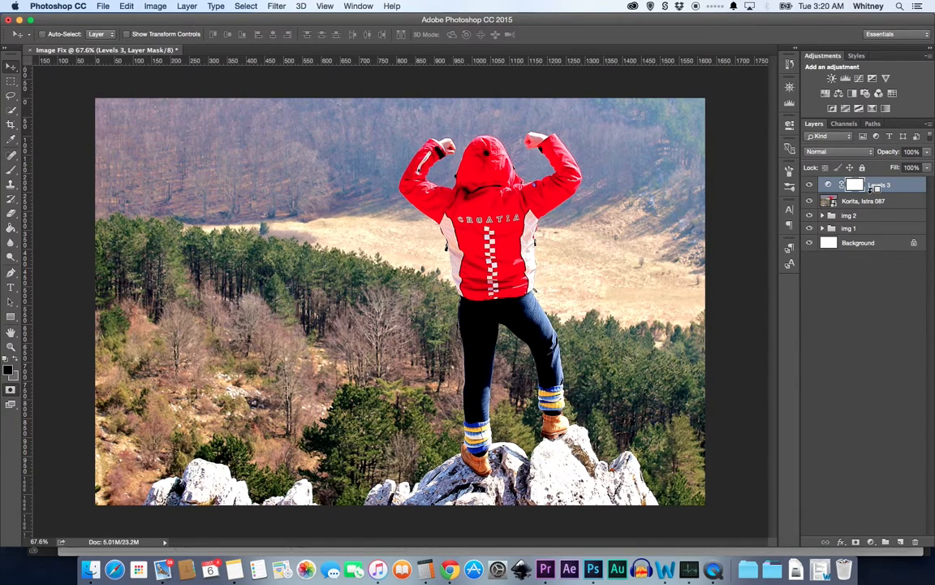
left_click(877, 188, "alt")
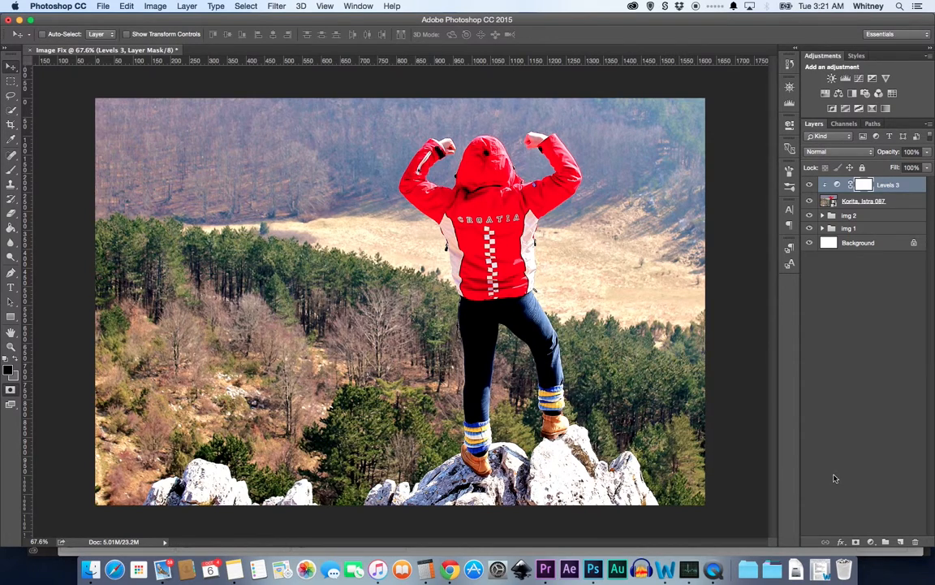
- Add a Hue/Saturation adjustment clipped to the Korita photo and raise its saturation slightly
left_click(871, 541)
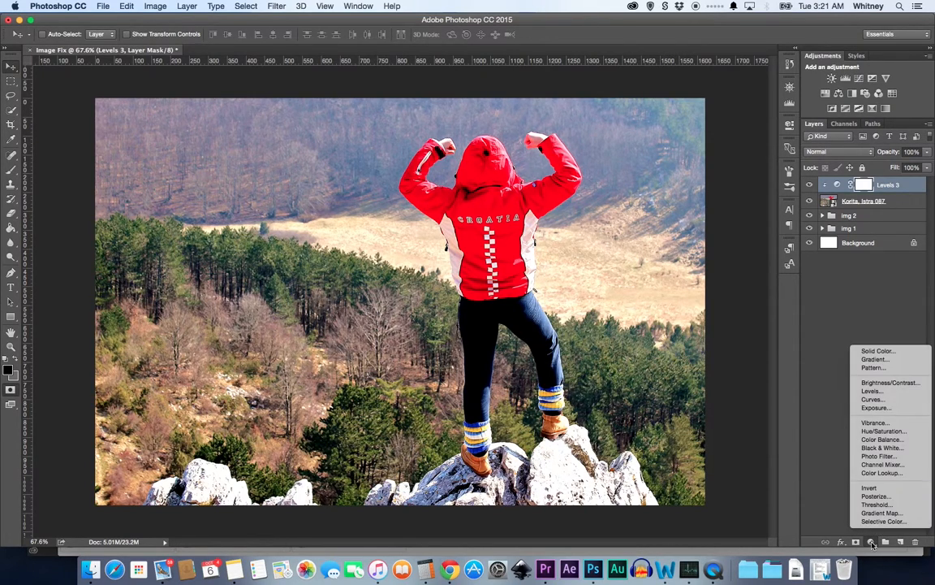
left_click(879, 431)
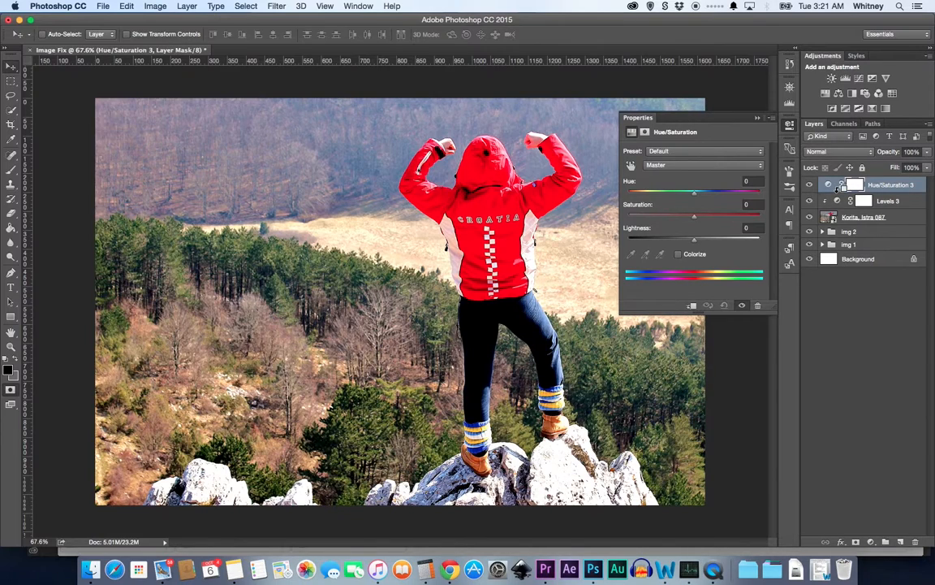
left_click(839, 191, "alt")
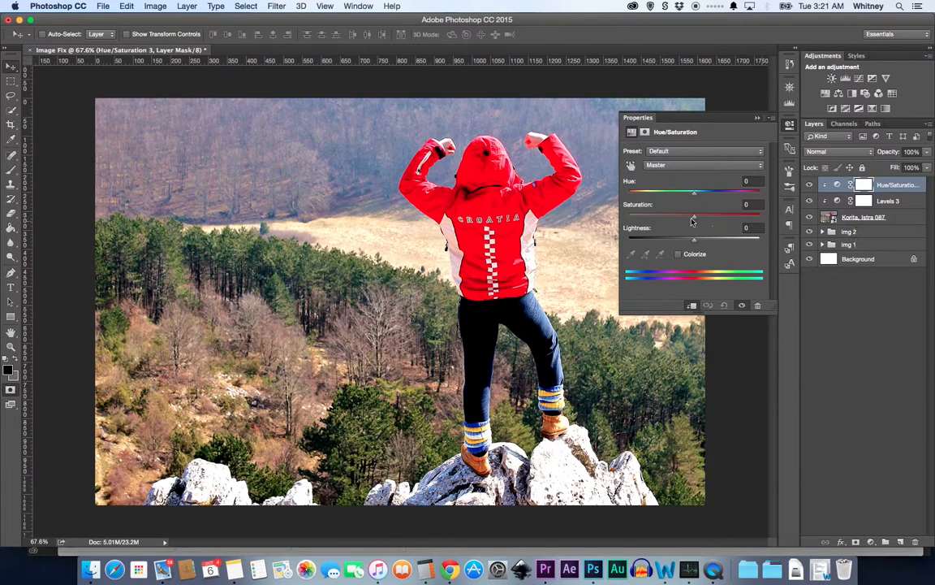
mouse_move(694, 219)
left_mouse_down()
mouse_move(717, 222)
mouse_move(708, 223)
left_mouse_up()
left_click(756, 118)
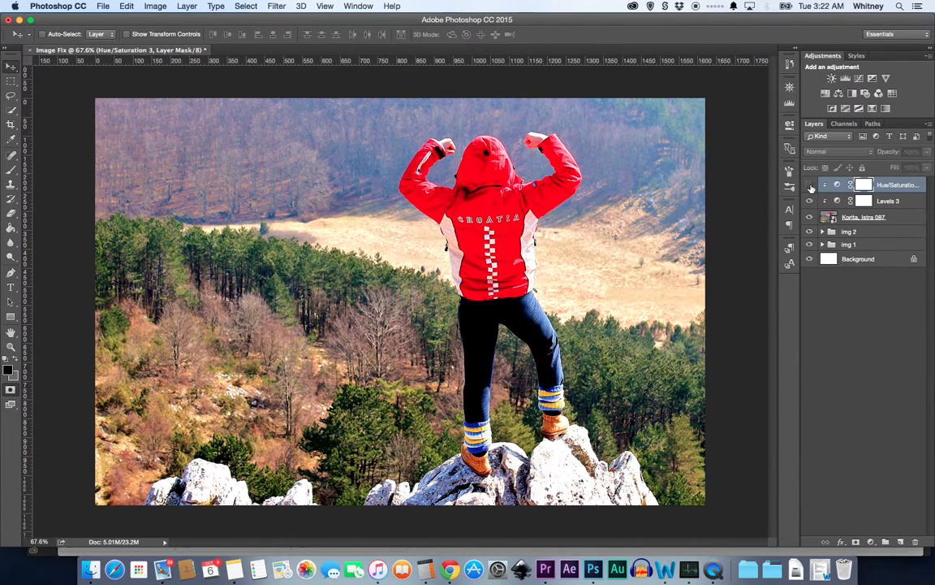
- Compare the Korita photo before and after by toggling the visibility of its Hue/Saturation and Levels layers
left_click(810, 188)
left_click(809, 186)
left_click(810, 189)
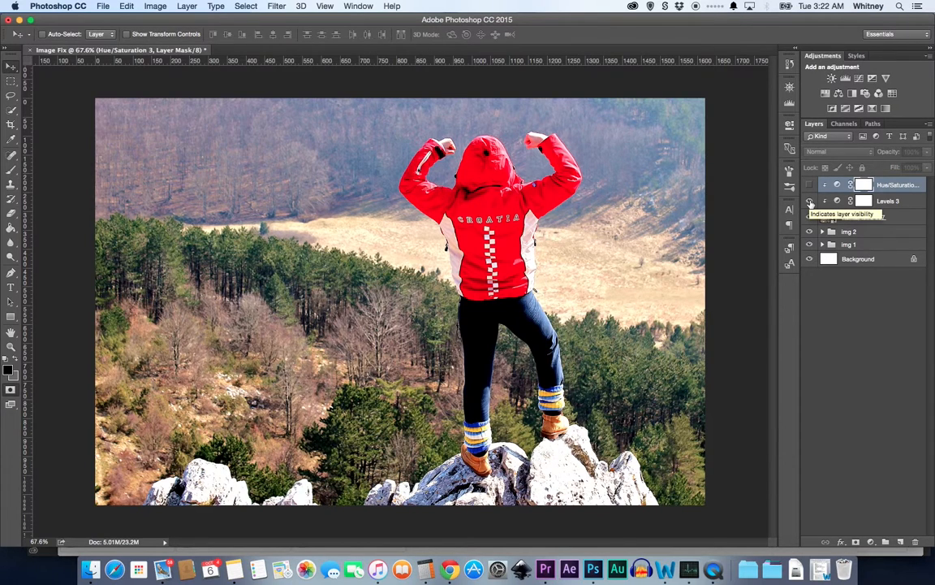
left_click(809, 201)
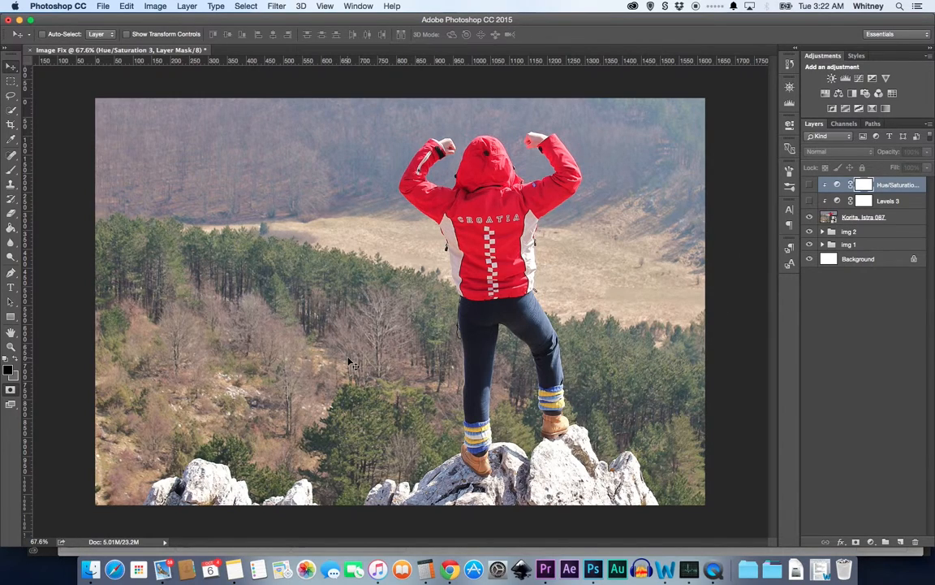
left_click(809, 202)
left_click(809, 185)
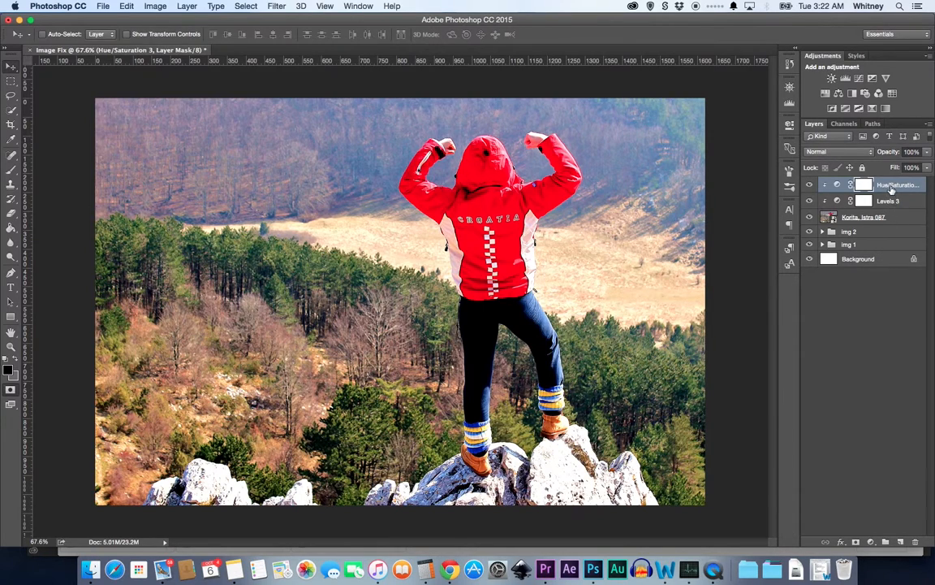
- Delete the ungrouped Korita photo layer together with its Levels and Hue/Saturation adjustment layers
left_click(899, 217)
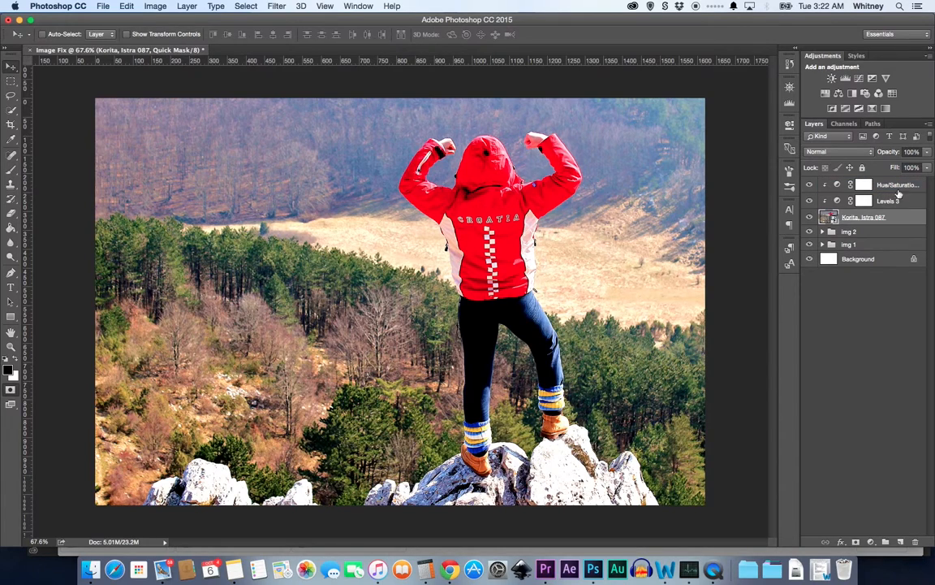
left_click(897, 186, "shift")
key("Delete")
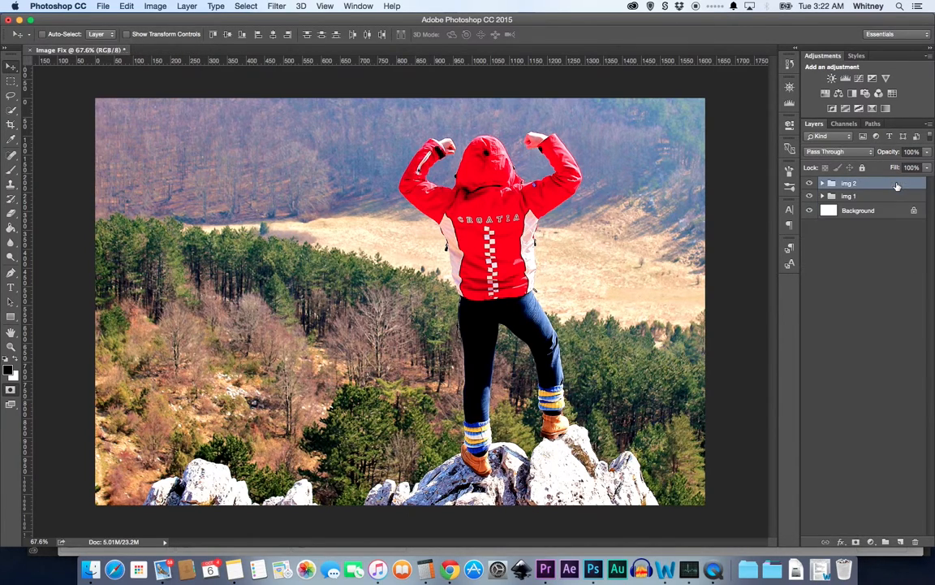
- Make the three layers inside the img 1 group visible, then collapse and hide the whole group
left_click(828, 196)
left_click(824, 196)
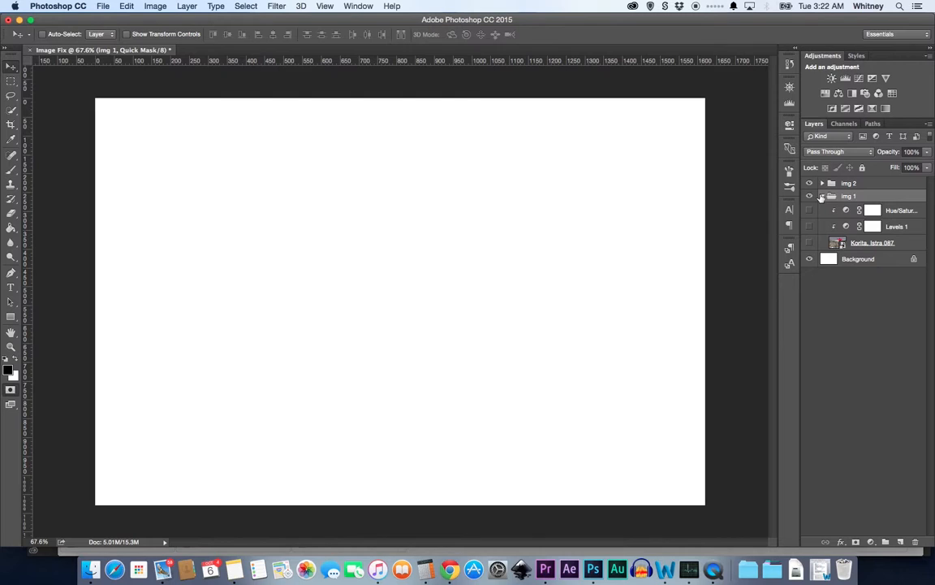
left_click_drag(809, 242, 809, 197)
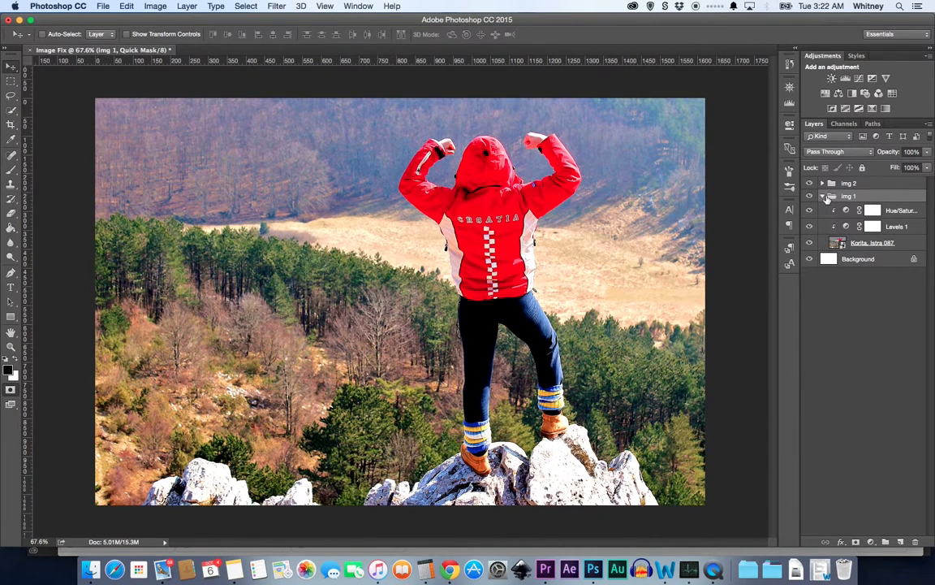
left_click(823, 196)
left_click(809, 196)
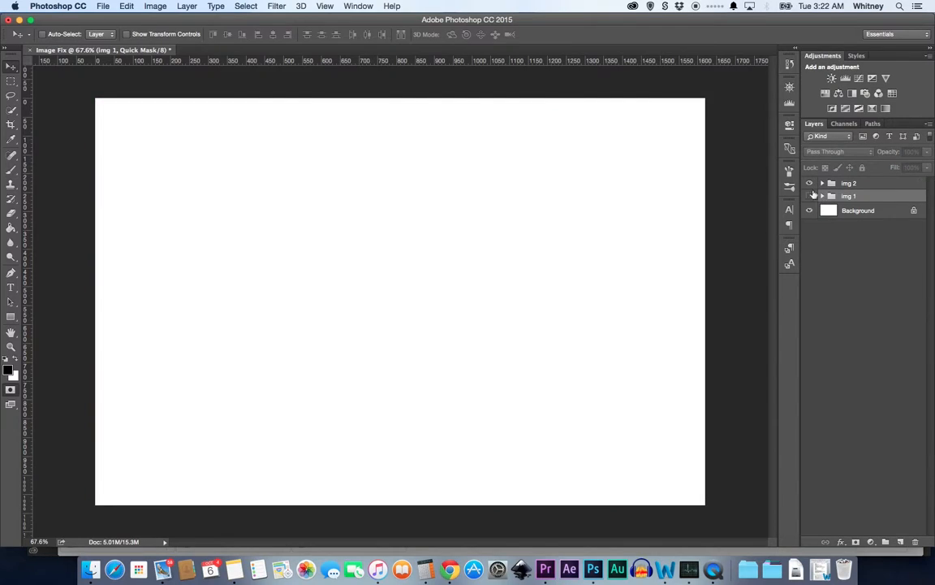
- Embed Bridge Over Stream-1.jpg and enlarge it proportionally until it covers the whole canvas
left_click(104, 7)
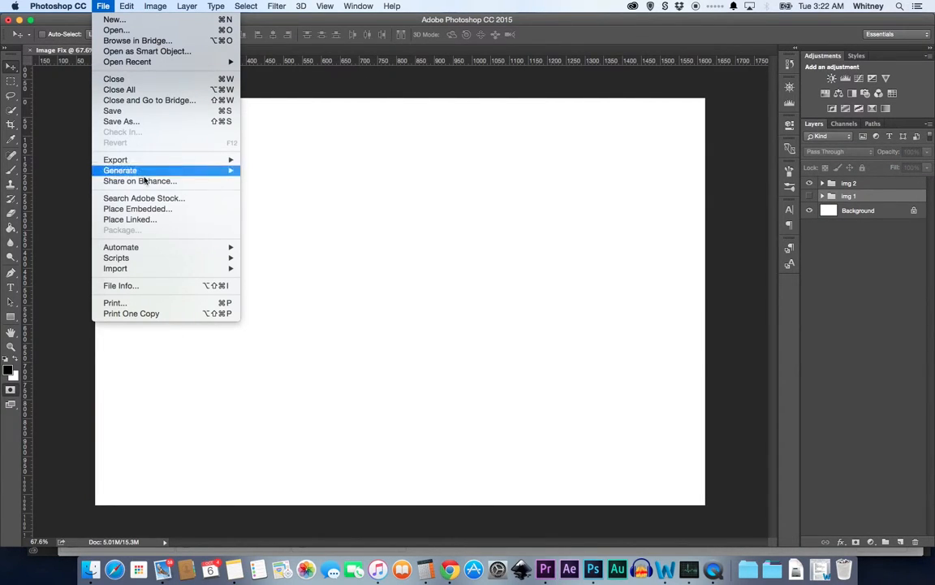
left_click(145, 209)
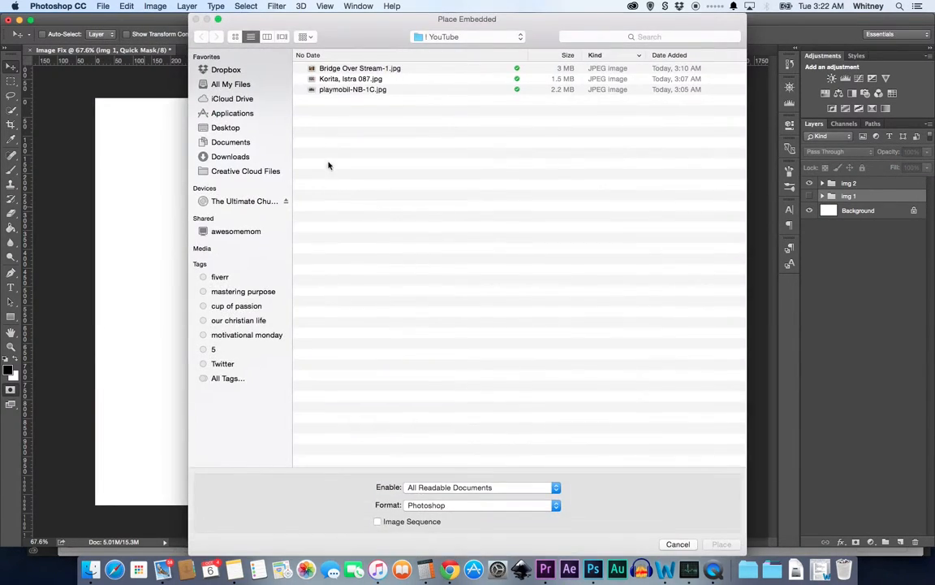
left_click(336, 71)
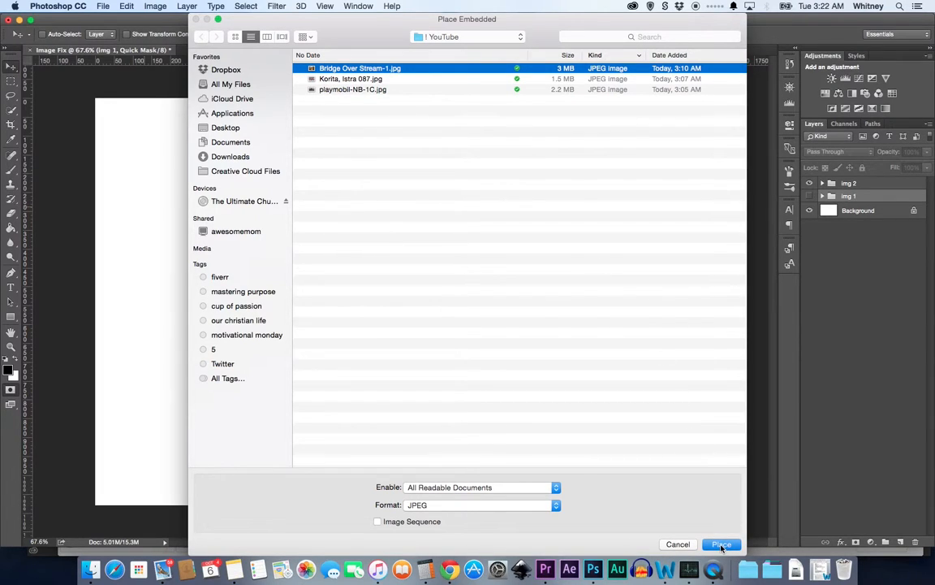
left_click(722, 545)
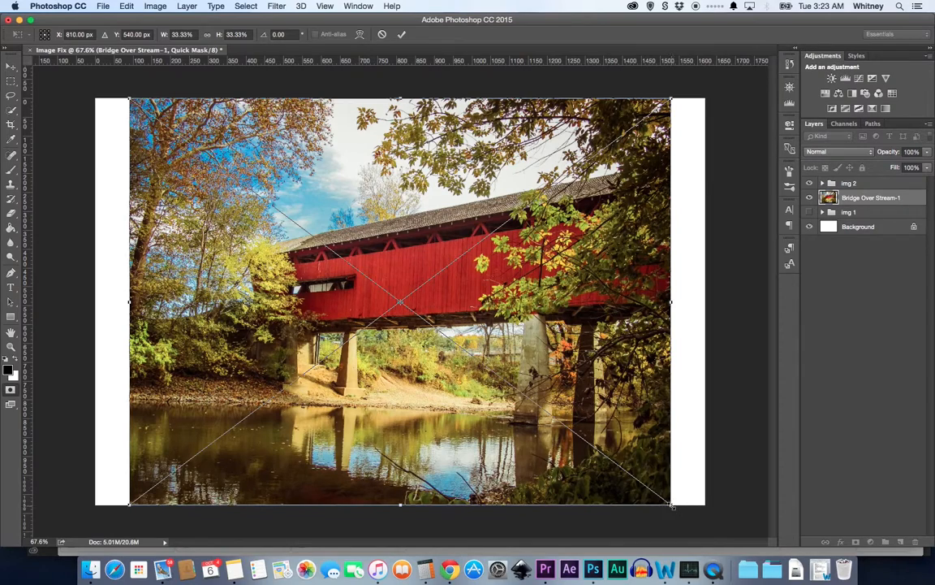
left_click_drag(671, 505, 708, 532)
key("ctrl+z")
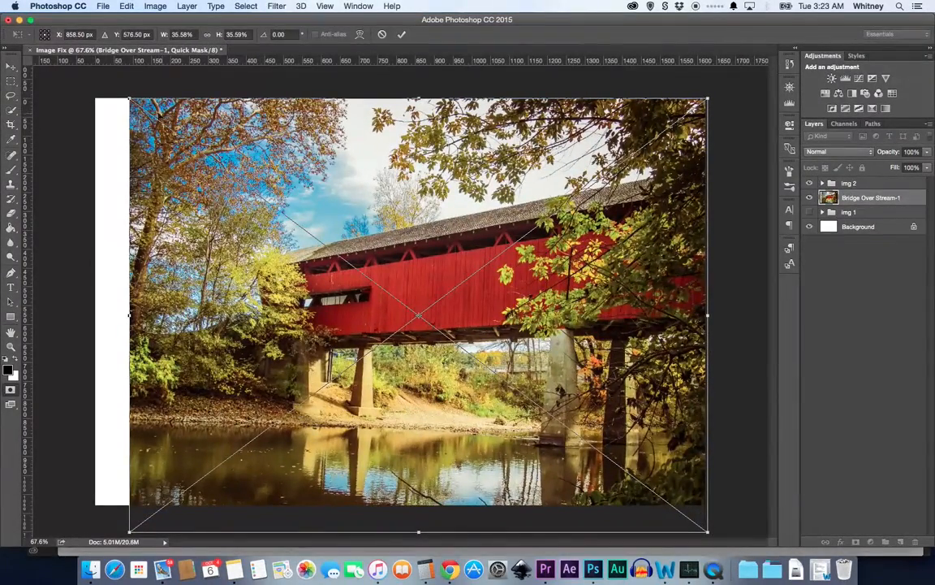
left_click_drag(128, 98, 95, 72)
key("Return")
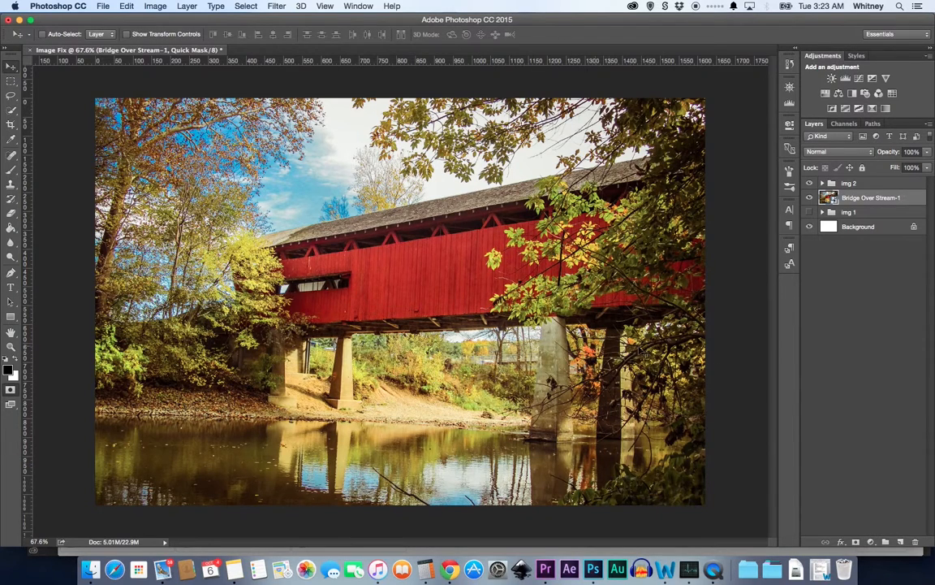
- Add a Levels adjustment clipped to the Bridge Over Stream-1 layer, with input shadows at 36 and highlights at 226
left_click(870, 541)
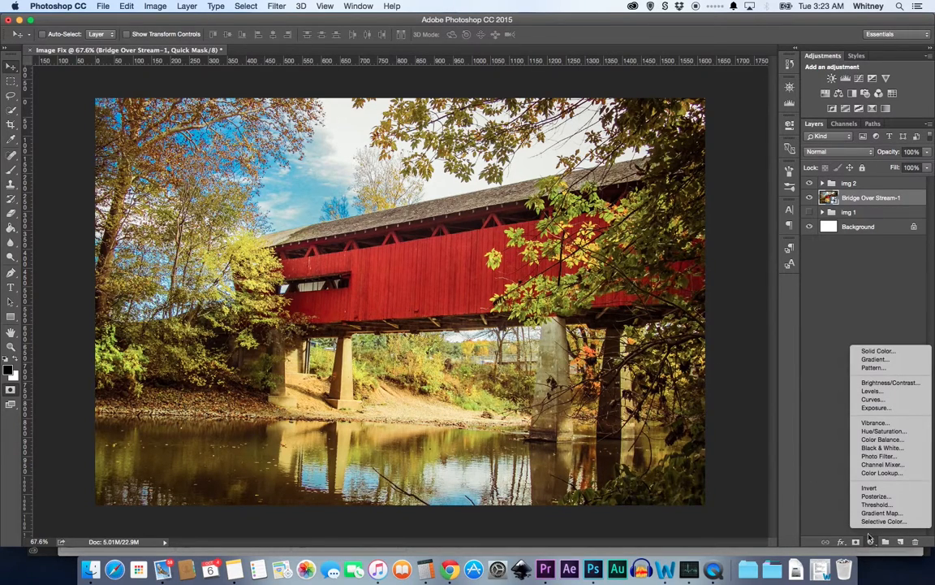
left_click(866, 393)
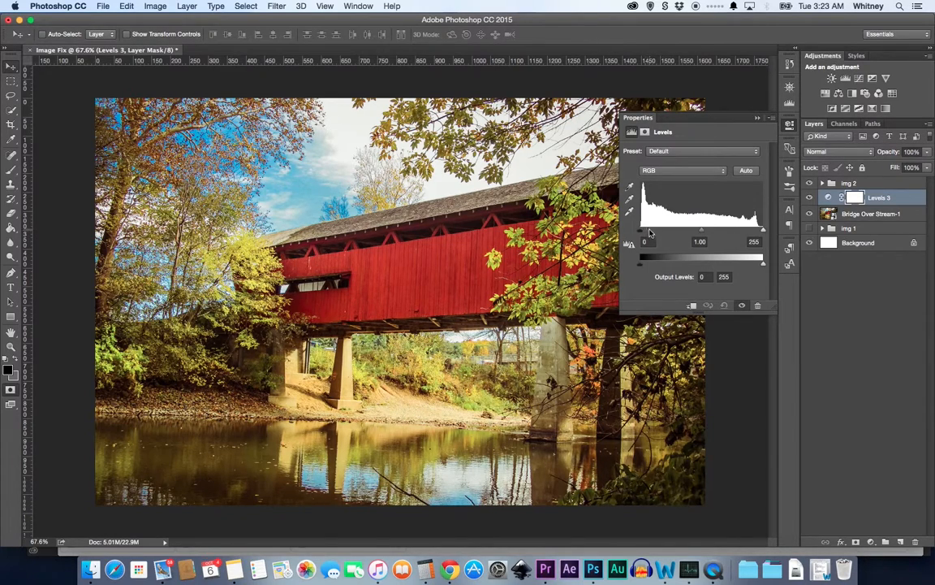
left_click_drag(640, 236, 657, 235)
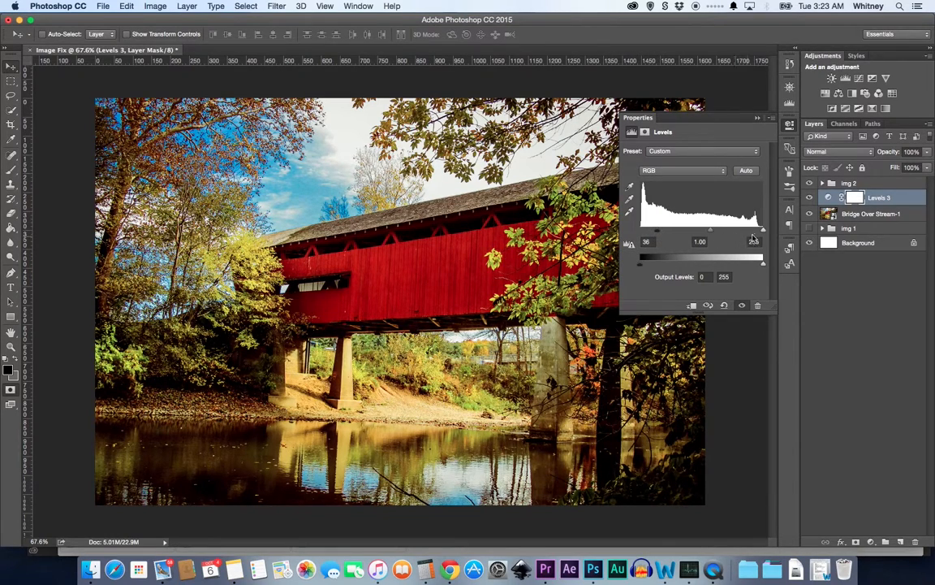
mouse_move(763, 233)
left_mouse_down()
mouse_move(708, 231)
mouse_move(749, 233)
left_mouse_up()
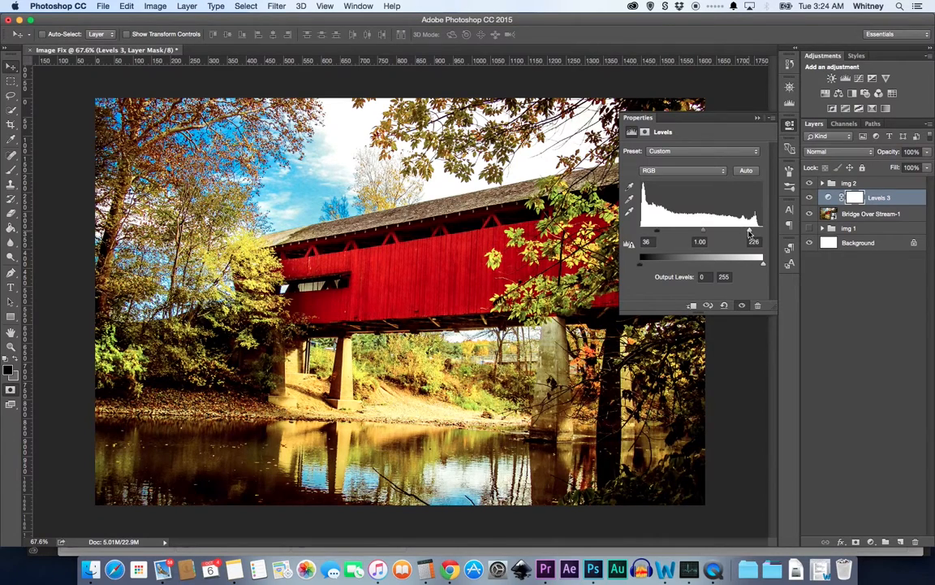
left_click(758, 120)
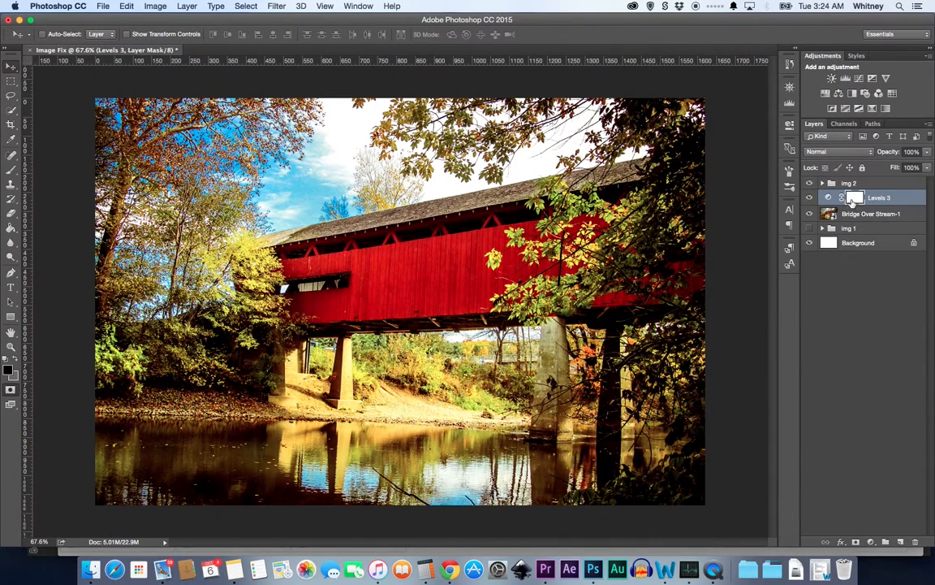
left_click(842, 206, "alt")
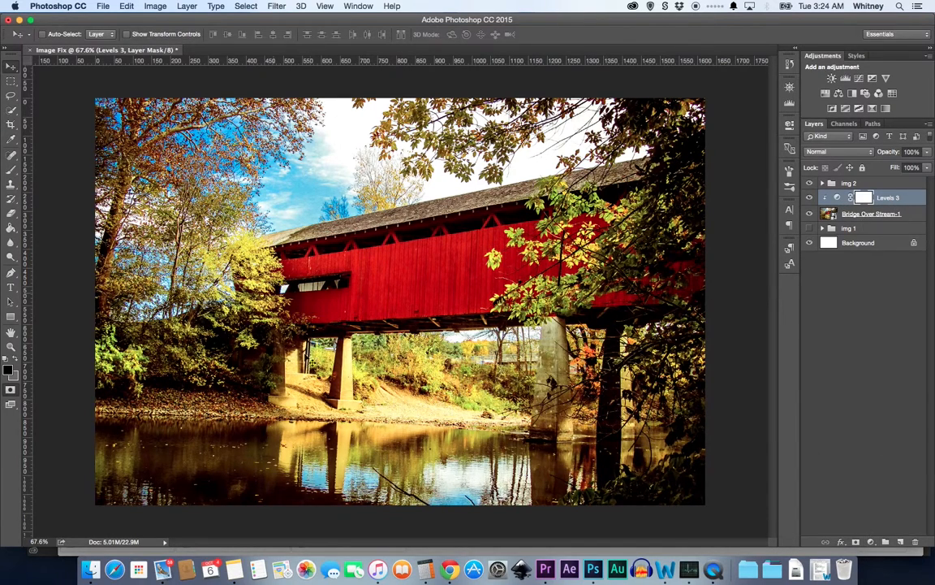
- Add a Hue/Saturation adjustment above the bridge photo's Levels layer, clip it to the photo and set Saturation to +20
left_click(870, 542)
left_click(881, 432)
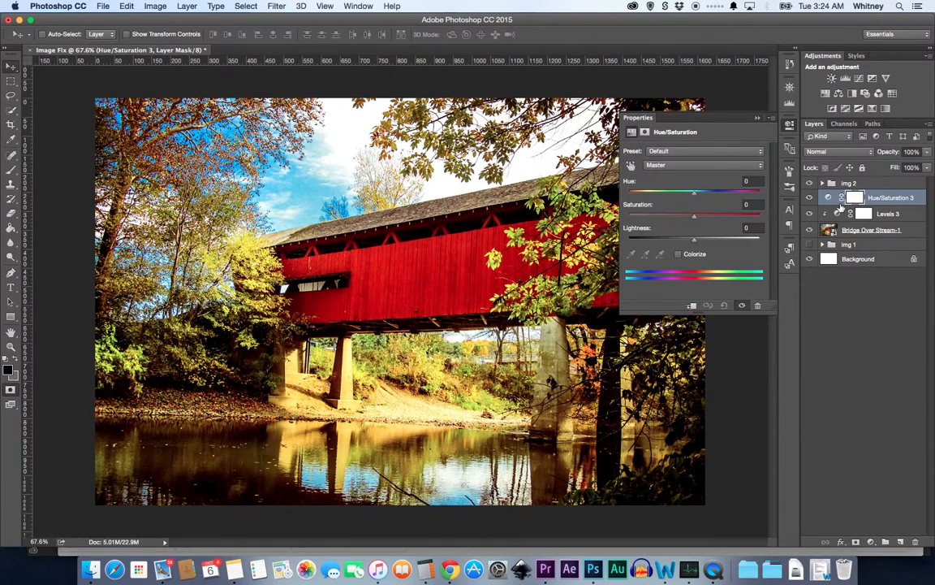
left_click(841, 200, "alt")
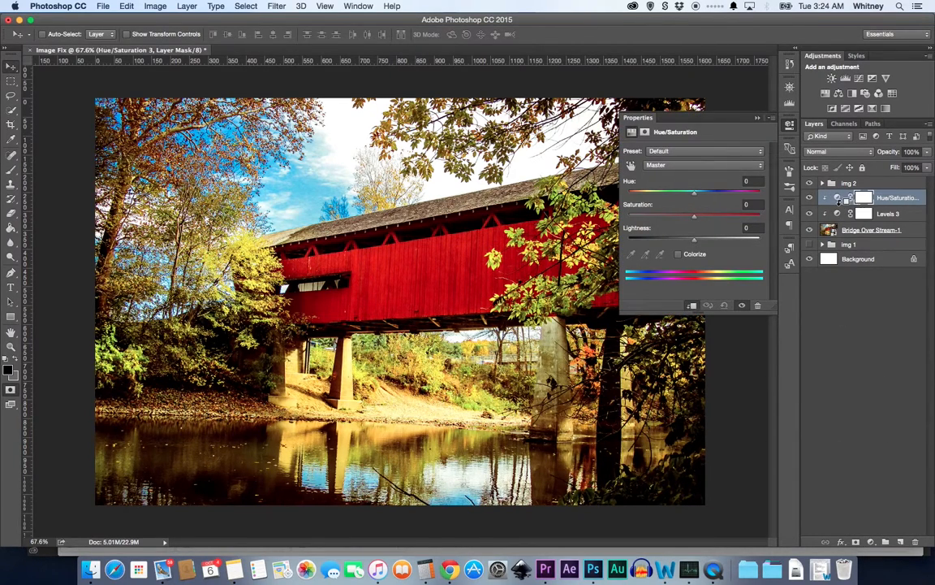
left_click_drag(694, 220, 707, 220)
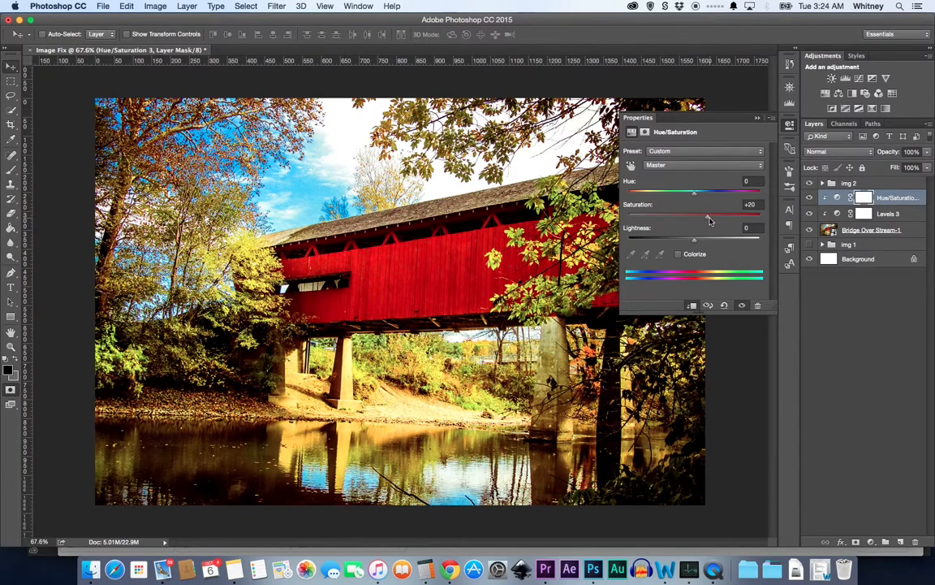
mouse_move(709, 220)
left_mouse_down()
mouse_move(720, 220)
mouse_move(709, 220)
left_mouse_up()
left_click(757, 119)
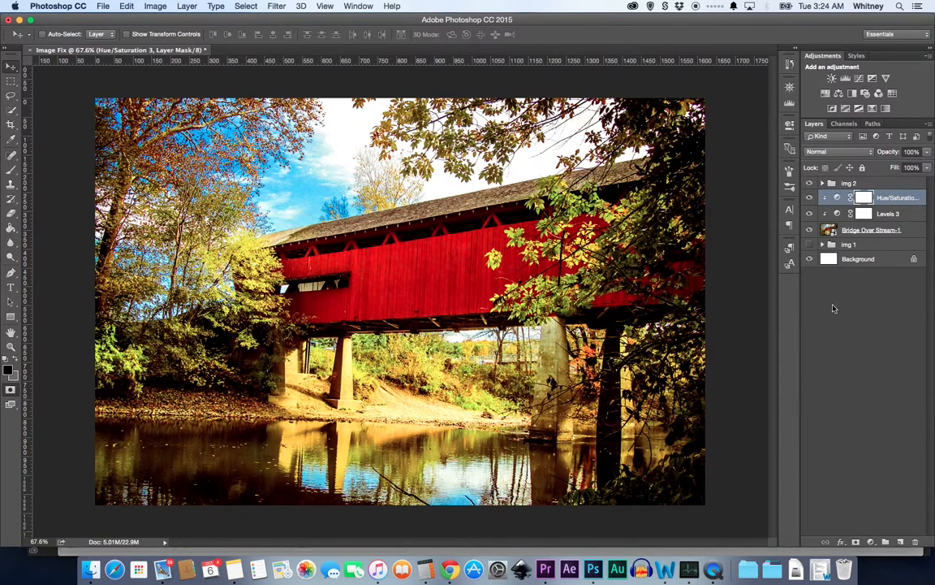
- Compare the bridge photo before and after by toggling the visibility of its Hue/Saturation and Levels layers
left_click(809, 198)
left_click(809, 198)
left_click(808, 198)
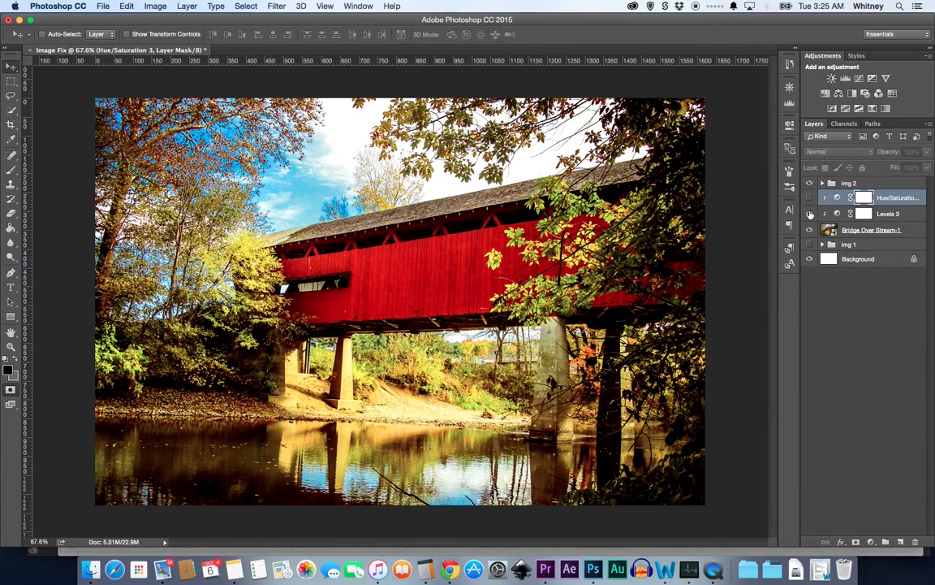
left_click(809, 214)
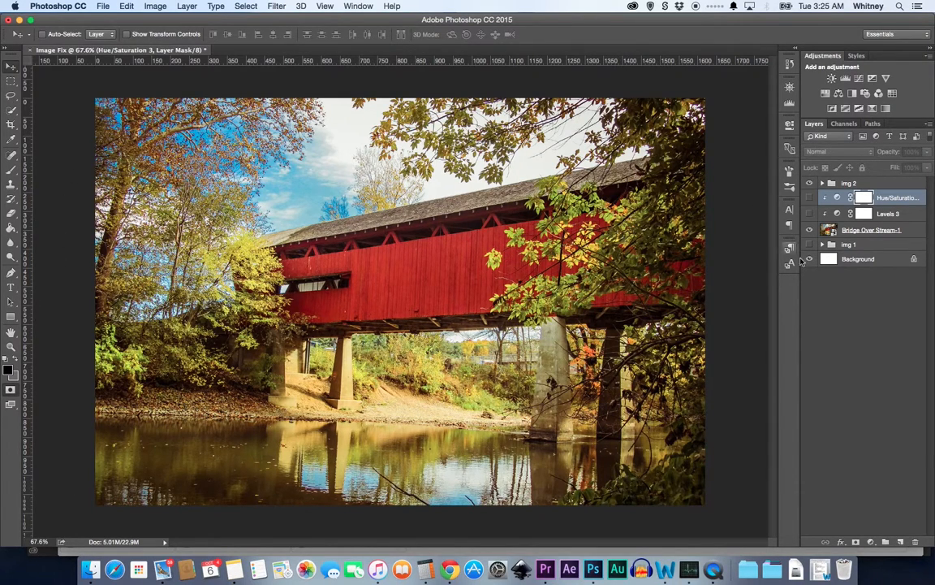
left_click(809, 213)
left_click(809, 199)
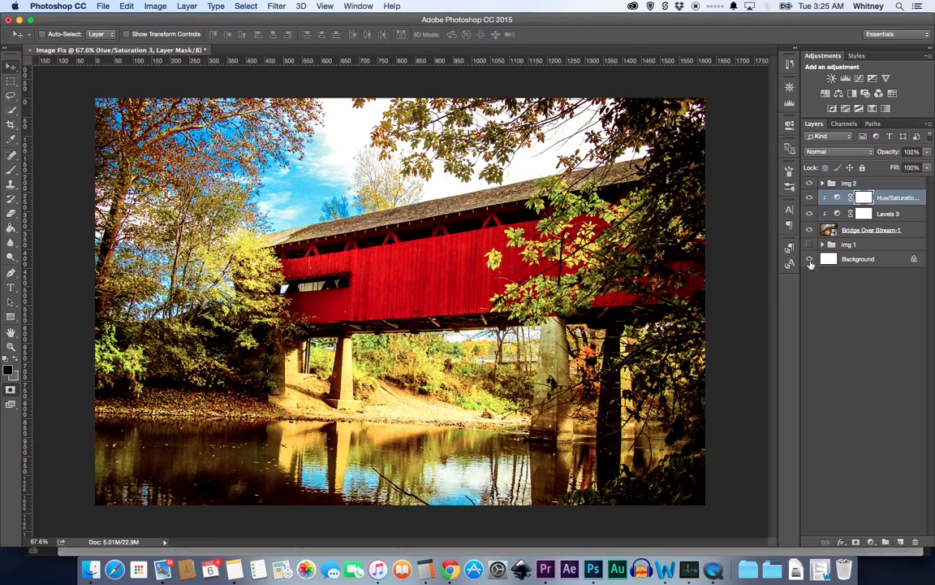